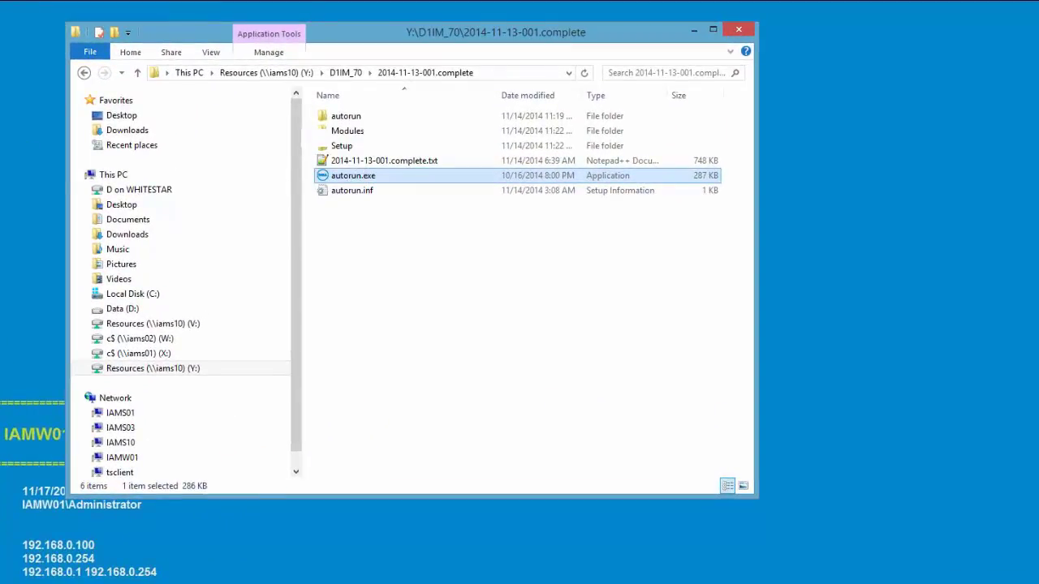
Launch autorun.exe from the 2014-11-13-001.complete folder and show the available installations.
{"action": "left_click", "coordinate": [341, 184]}
{"action": "left_click", "coordinate": [325, 180]}
{"action": "double_click", "coordinate": [327, 177]}
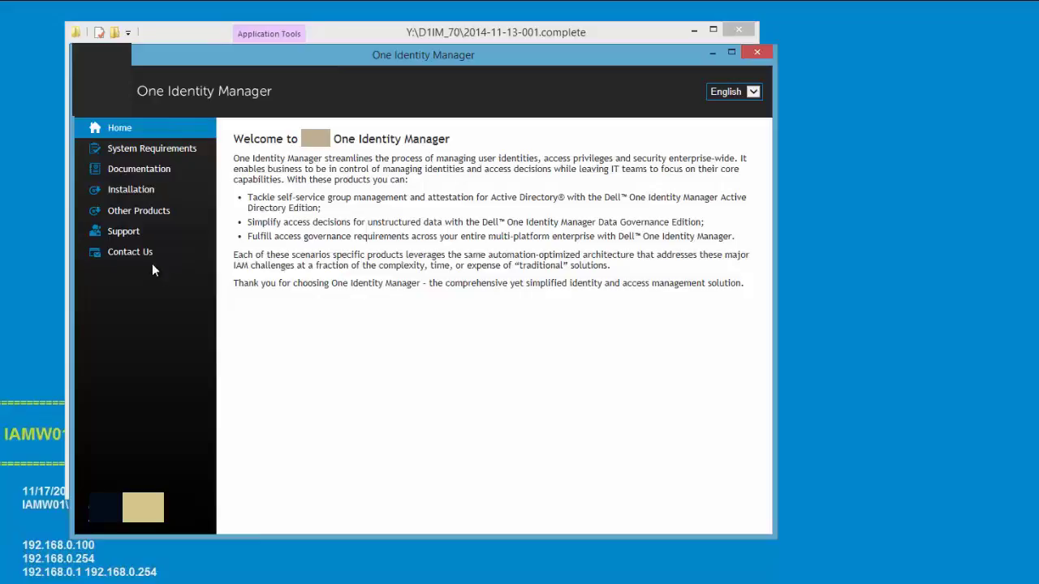
{"action": "left_click", "coordinate": [141, 197]}
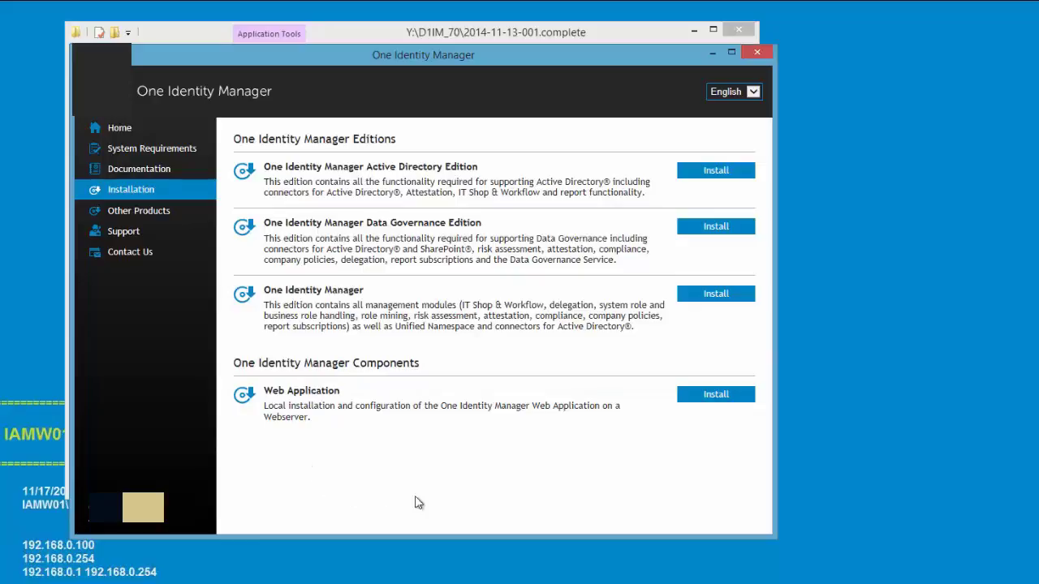
Start the One Identity Manager Active Directory Edition setup and proceed past its welcome page.
{"action": "left_click", "coordinate": [719, 172]}
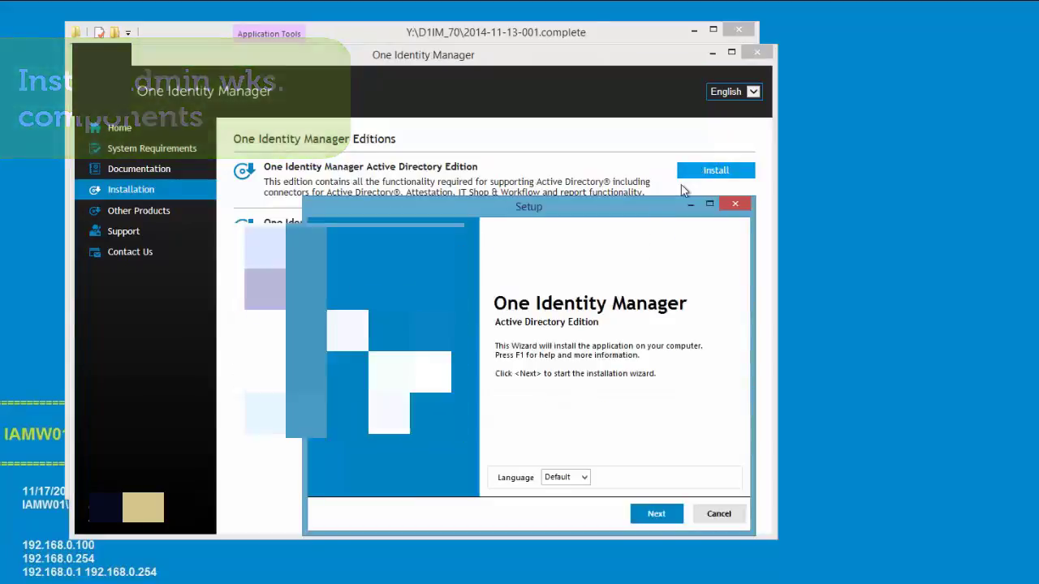
{"action": "left_click_drag", "start_coordinate": [605, 213], "coordinate": [503, 105]}
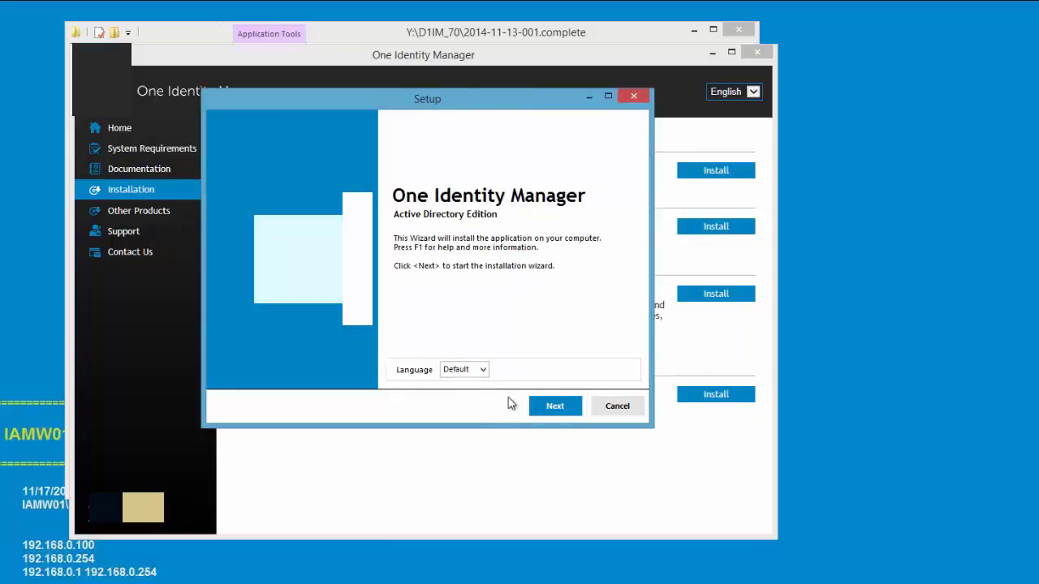
{"action": "left_click", "coordinate": [554, 407]}
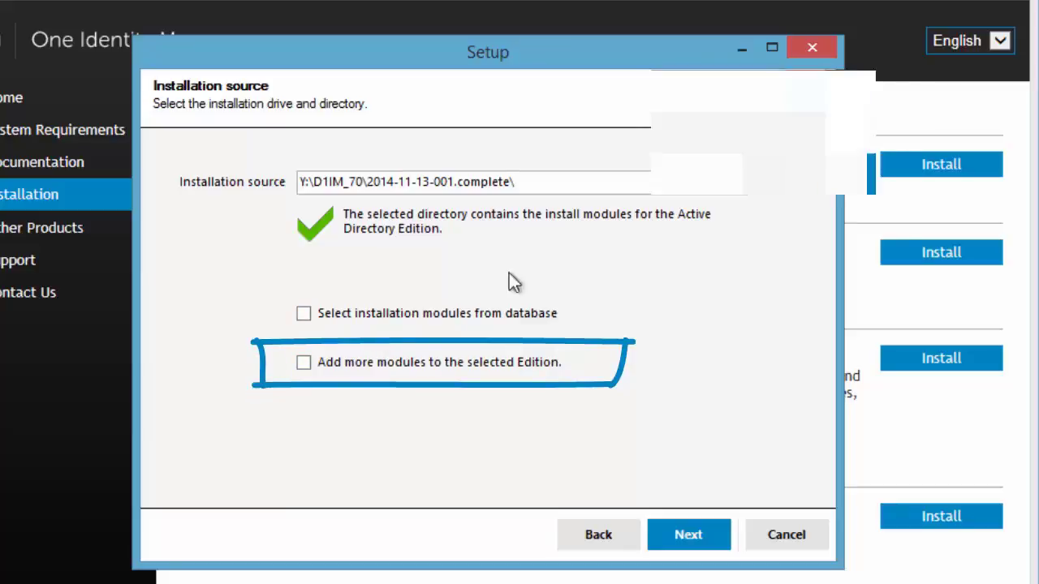
Keep the installation source and choose to add more modules to the selected edition.
{"action": "left_click_drag", "start_coordinate": [531, 116], "coordinate": [531, 287]}
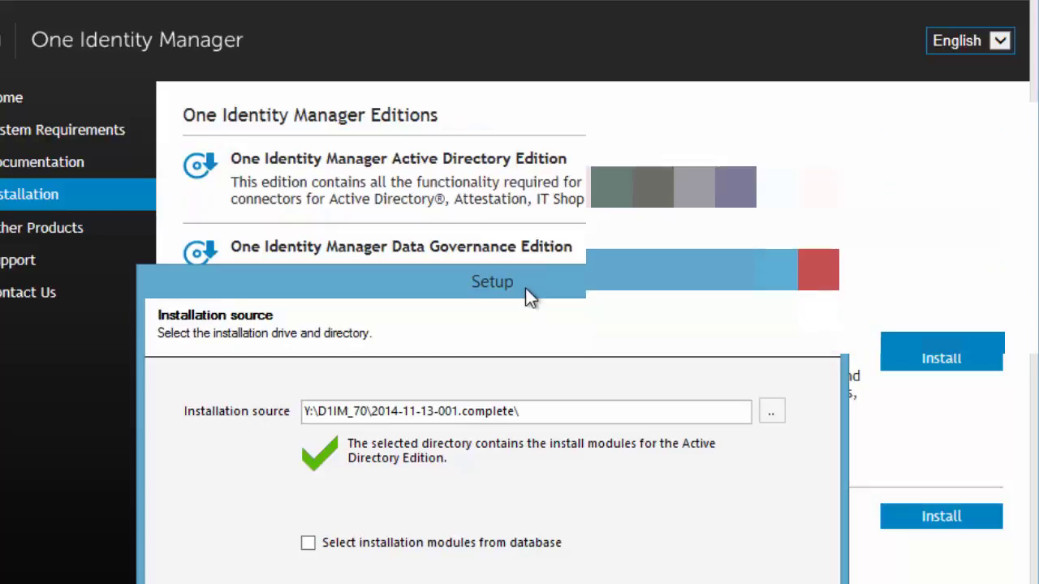
{"action": "left_click_drag", "start_coordinate": [525, 287], "coordinate": [510, 91]}
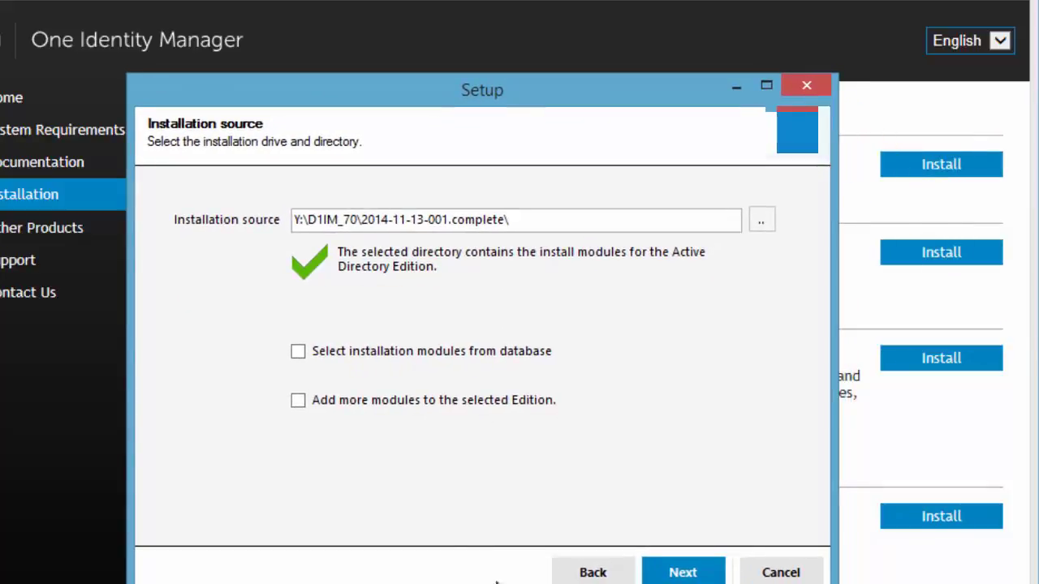
{"action": "left_click", "coordinate": [300, 403]}
{"action": "left_click", "coordinate": [687, 571]}
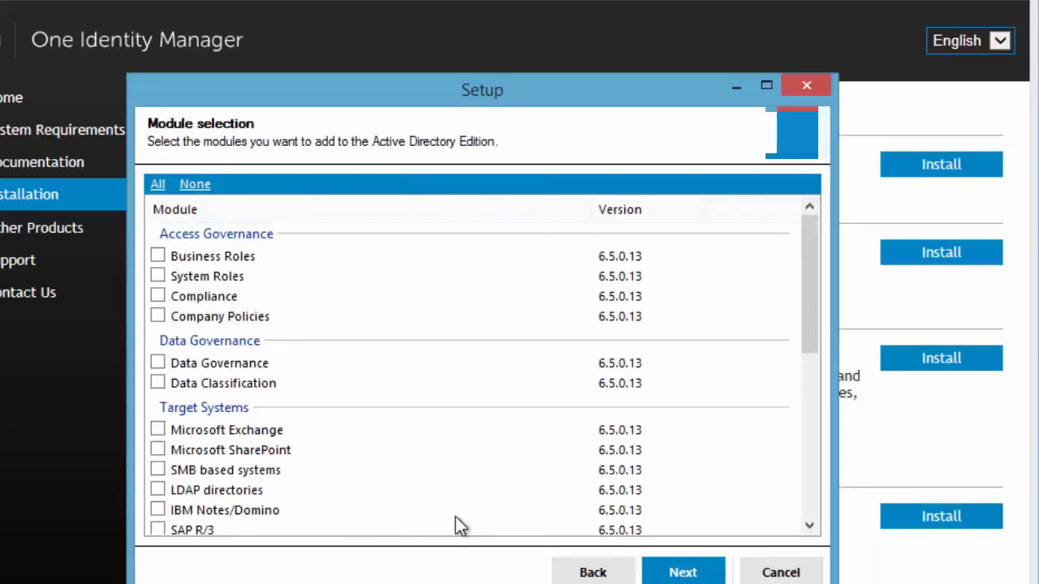
Add the Microsoft Exchange and Microsoft SharePoint modules to the Active Directory Edition.
{"action": "left_click", "coordinate": [162, 429]}
{"action": "left_click", "coordinate": [165, 449]}
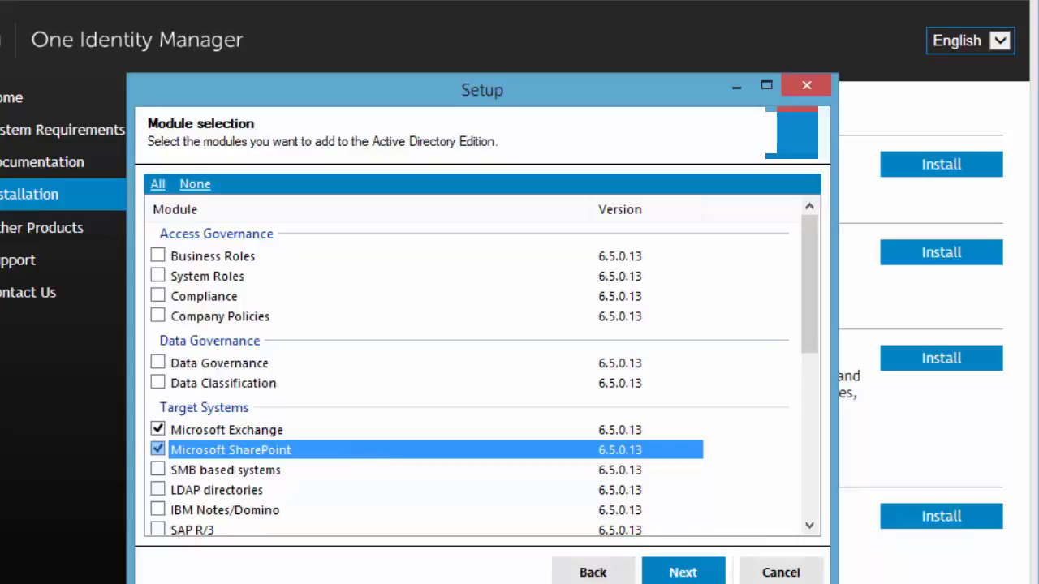
{"action": "left_click", "coordinate": [683, 572]}
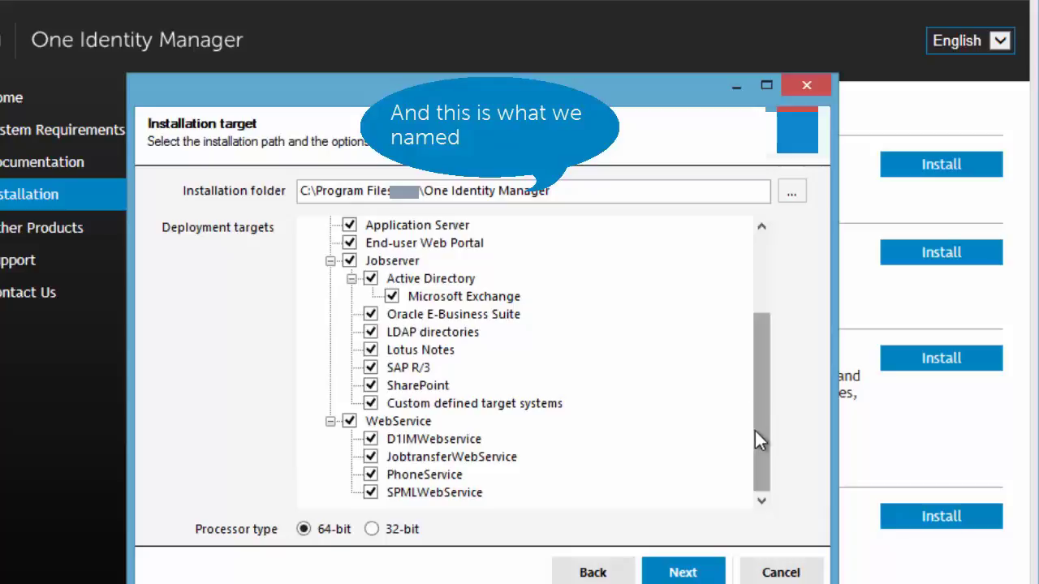
Review the deployment targets and install all of them with the 64-bit processor type.
{"action": "left_click_drag", "start_coordinate": [768, 441], "coordinate": [768, 301]}
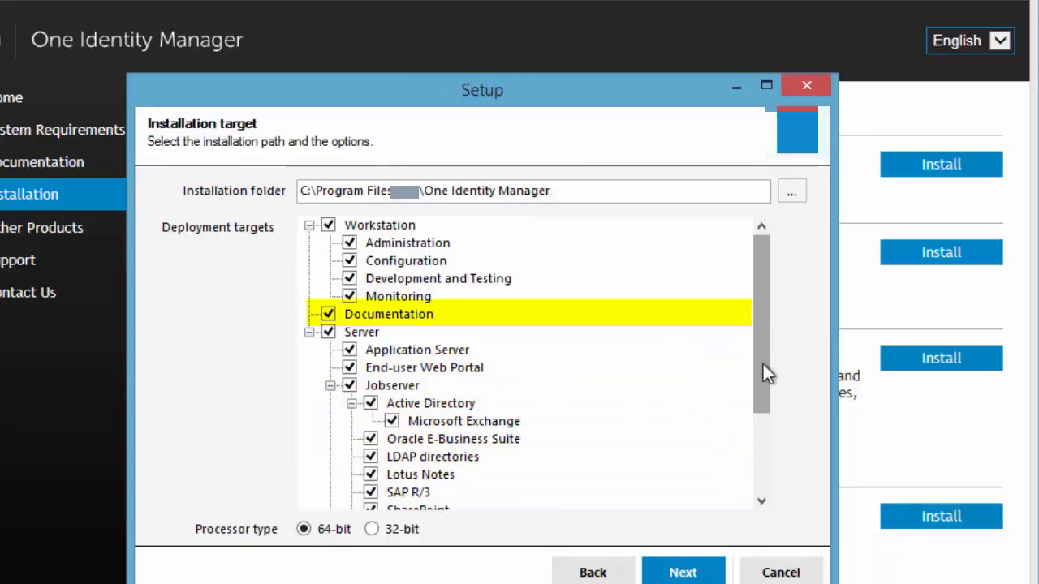
{"action": "left_click_drag", "start_coordinate": [763, 365], "coordinate": [754, 513]}
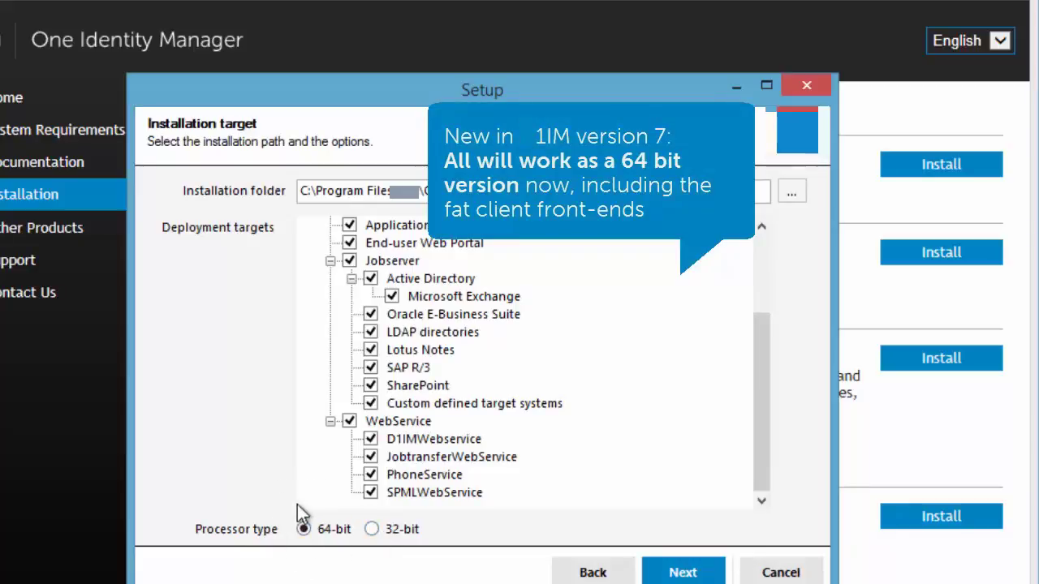
{"action": "left_click", "coordinate": [670, 573]}
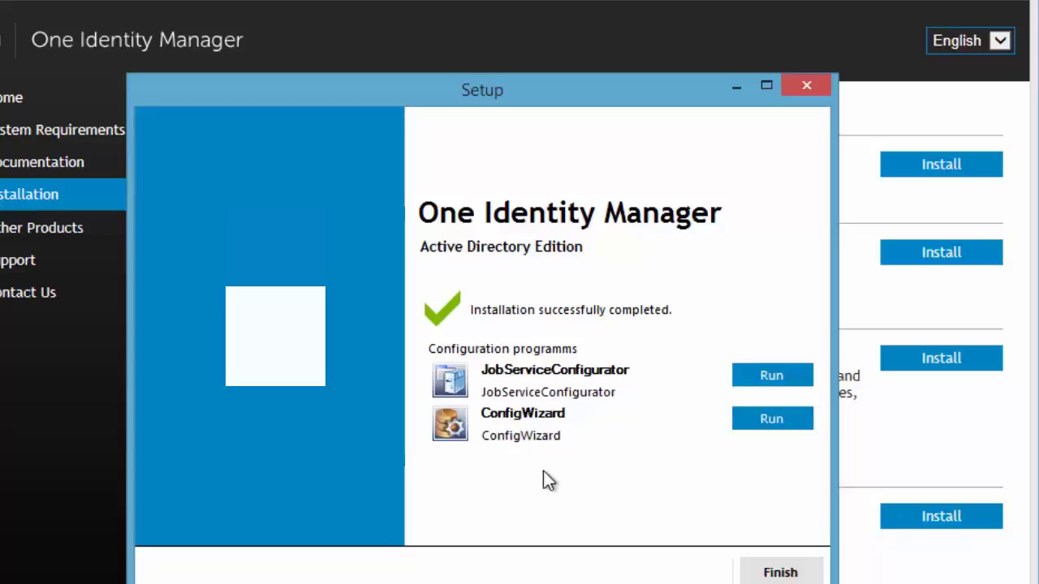
Run ConfigWizard to create and install a database, connecting to SQL Server IAMS02 as SVC_IAM_SQL with the account password.
{"action": "left_click", "coordinate": [755, 420]}
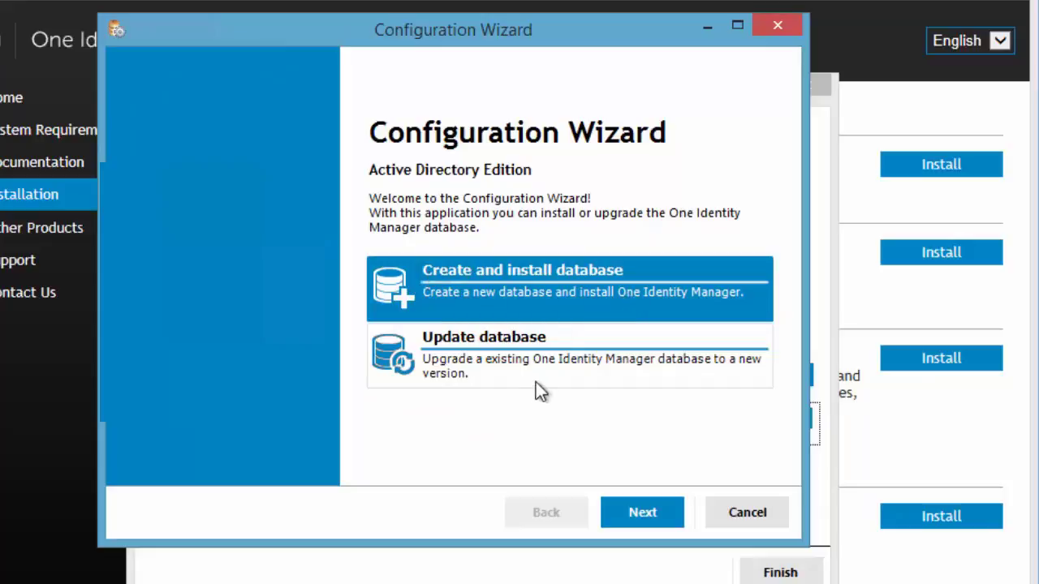
{"action": "left_click", "coordinate": [647, 516]}
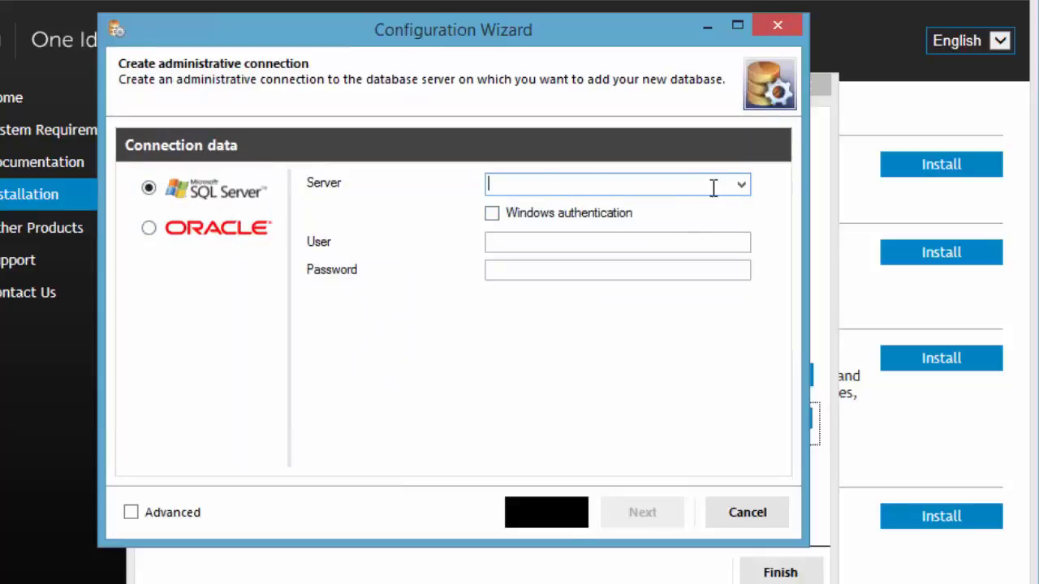
{"action": "type", "text": "IAMS02"}
{"action": "key", "text": "Tab"}
{"action": "key", "text": "Tab"}
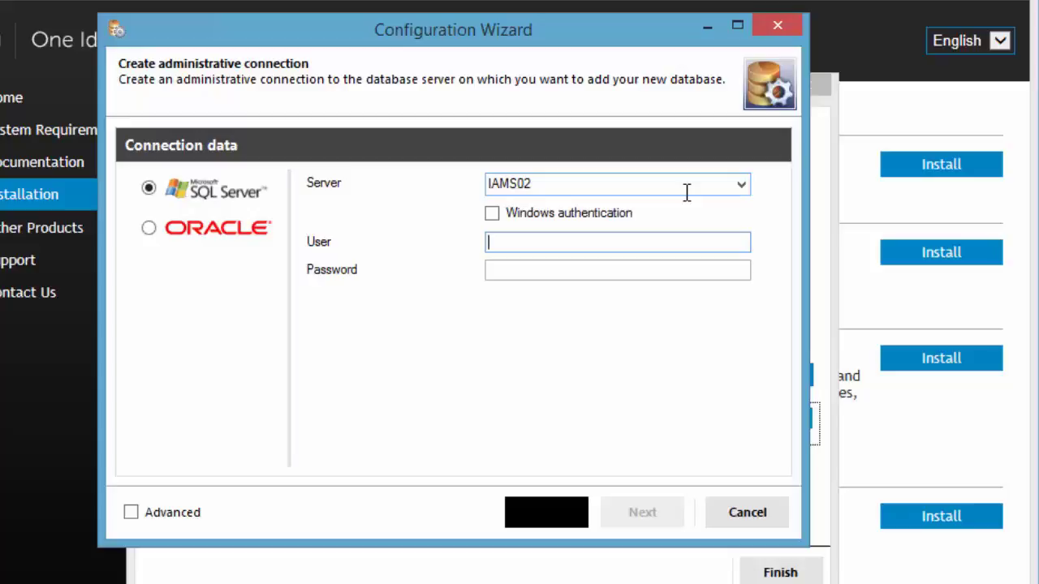
{"action": "type", "text": "SVC"}
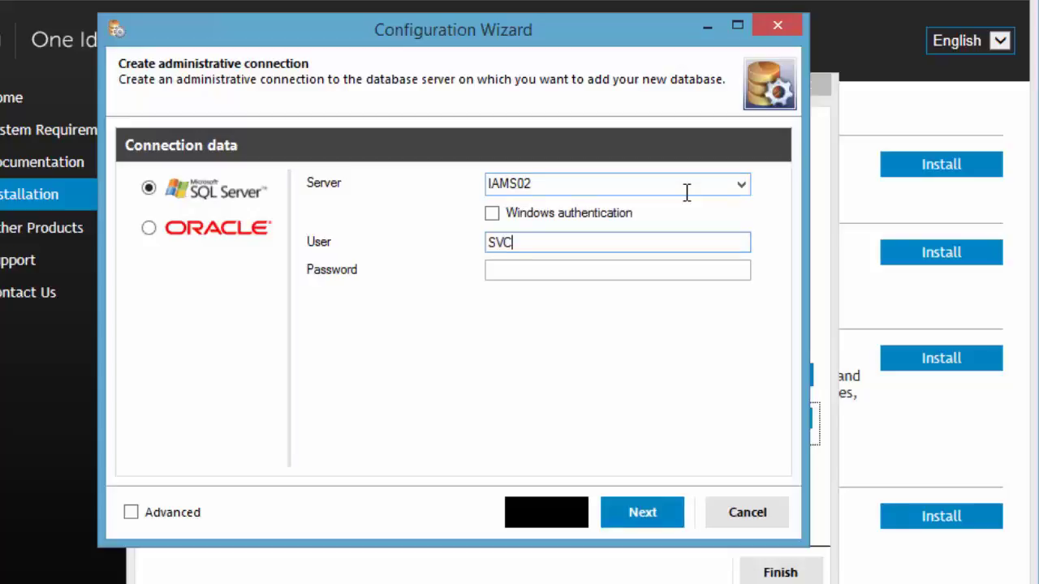
{"action": "type", "text": "_IAM_SQL"}
{"action": "key", "text": "Tab"}
{"action": "type", "text": "•••••••••"}
{"action": "left_click", "coordinate": [643, 508]}
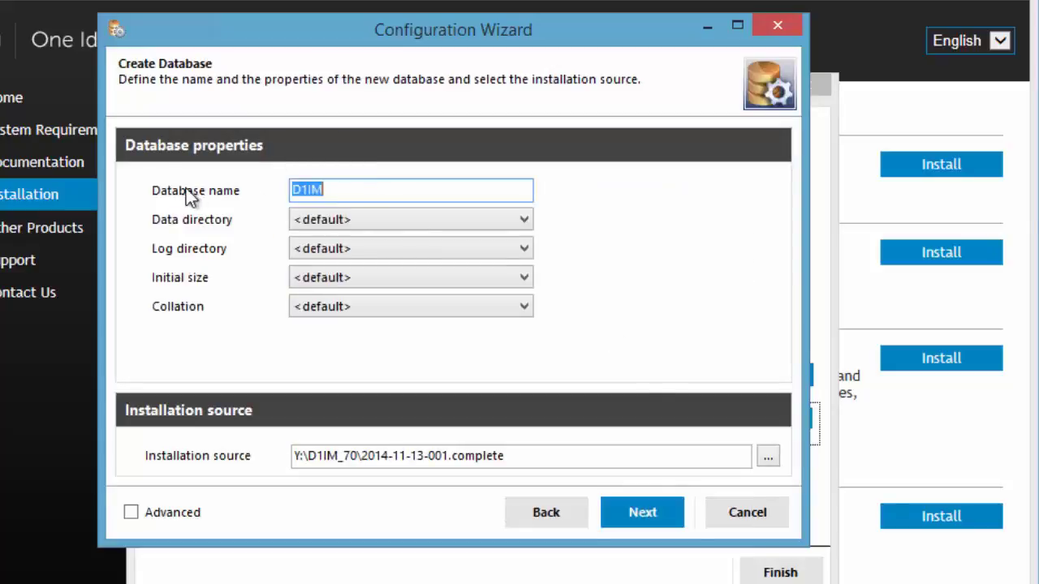
Name the new database D1ADE, enable the advanced options and keep the default database properties.
{"action": "left_click", "coordinate": [357, 193]}
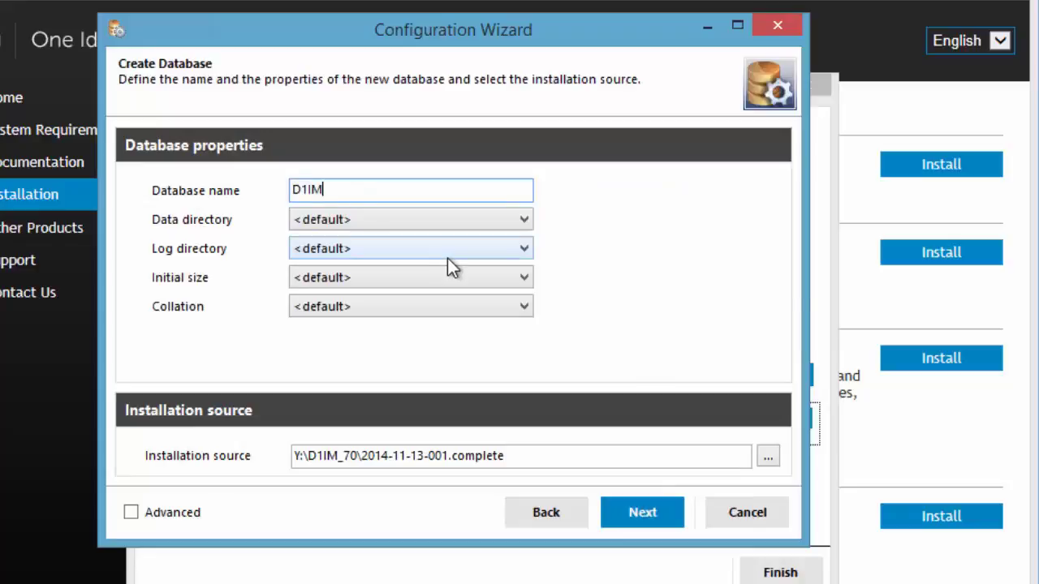
{"action": "key", "text": "BackSpace"}
{"action": "key", "text": "BackSpace"}
{"action": "type", "text": "ADE"}
{"action": "left_click", "coordinate": [131, 513]}
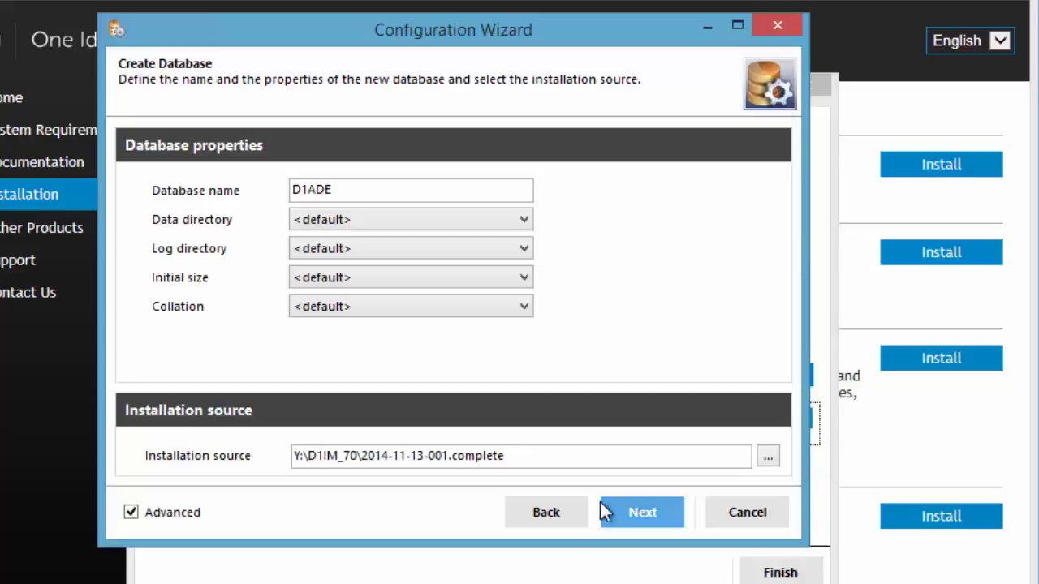
{"action": "left_click", "coordinate": [652, 511]}
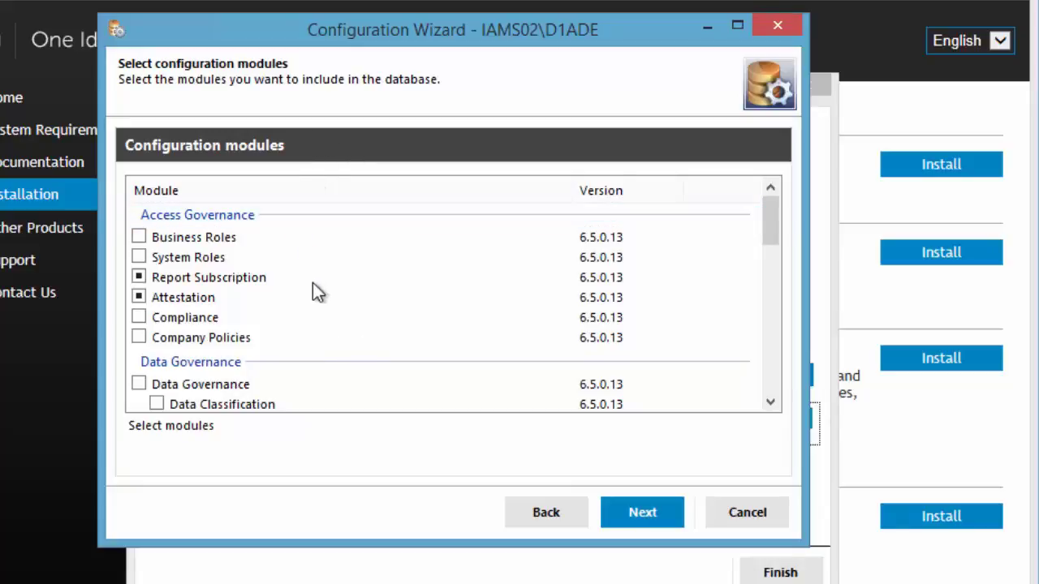
Accept the preselected configuration modules and turn off the advanced options on the system information page.
{"action": "left_click_drag", "start_coordinate": [772, 222], "coordinate": [780, 190]}
{"action": "left_click_drag", "start_coordinate": [779, 187], "coordinate": [778, 428]}
{"action": "left_click", "coordinate": [652, 509]}
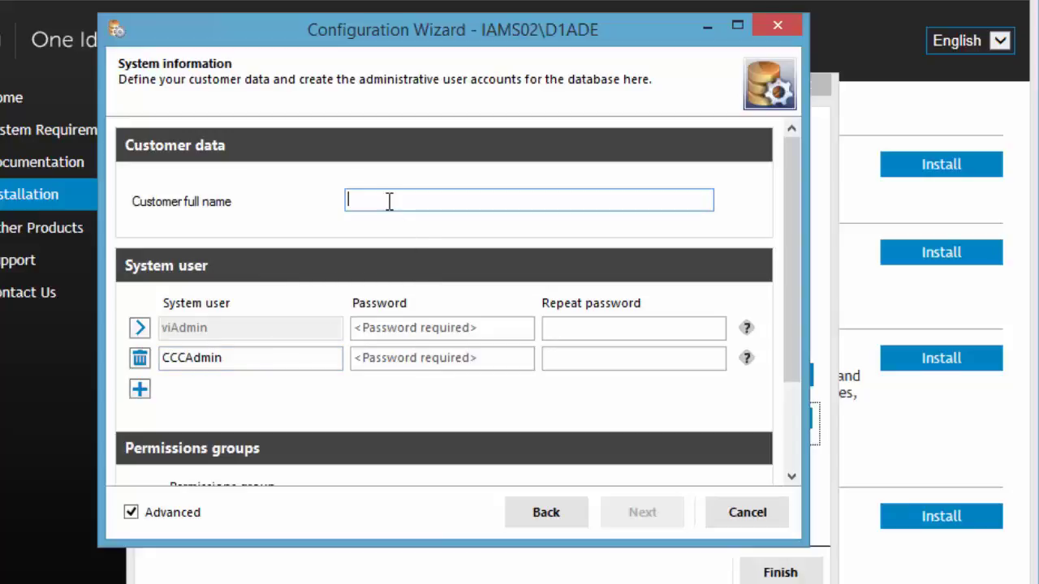
{"action": "left_click", "coordinate": [268, 358]}
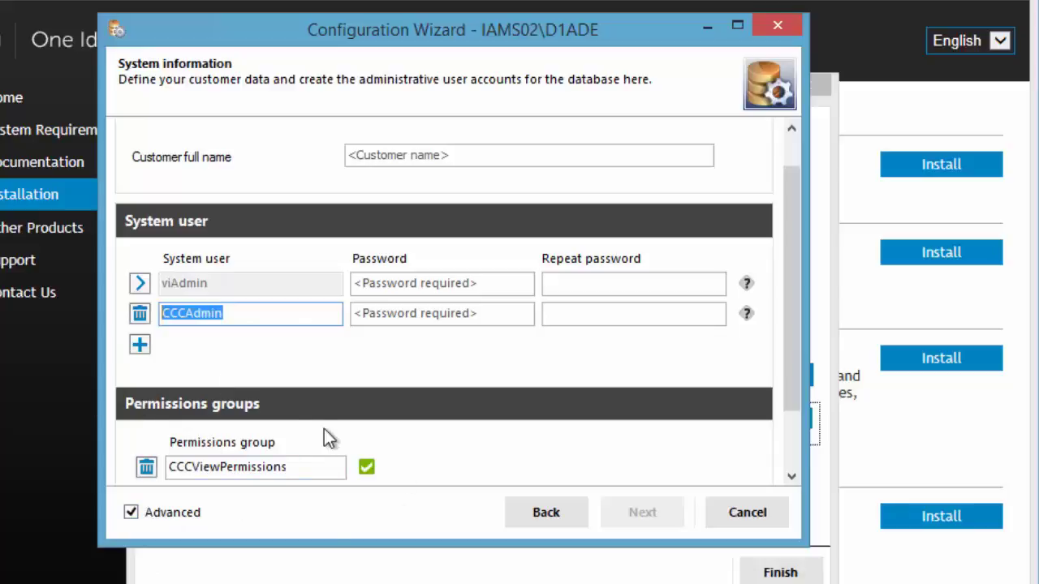
{"action": "left_click", "coordinate": [136, 514]}
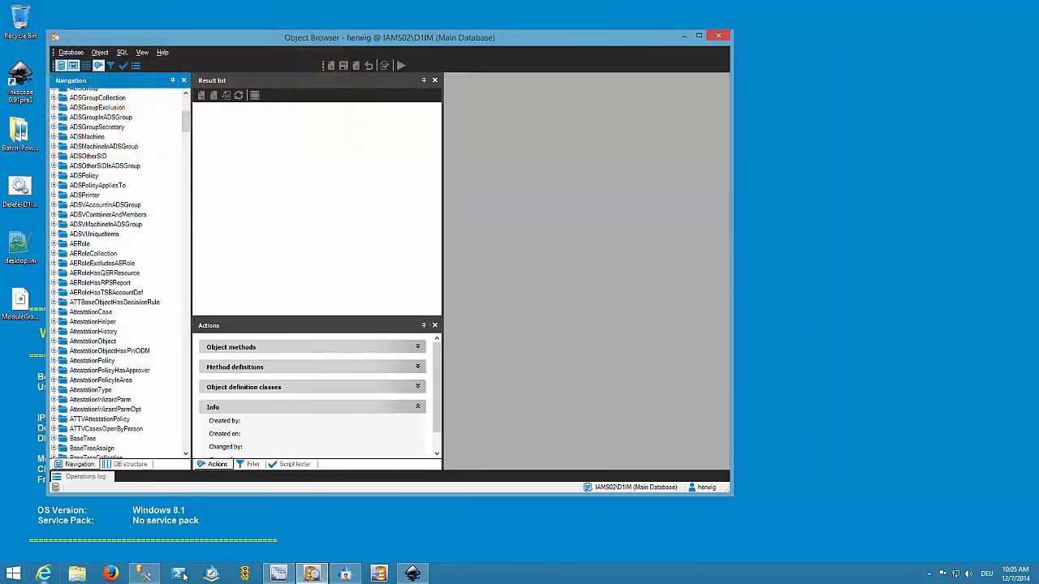
Compare the ADS and DPR tables in the Object Browser with the matching modules in Inkscape's ModuleGraph_Overview.svg.
{"action": "left_click", "coordinate": [414, 575]}
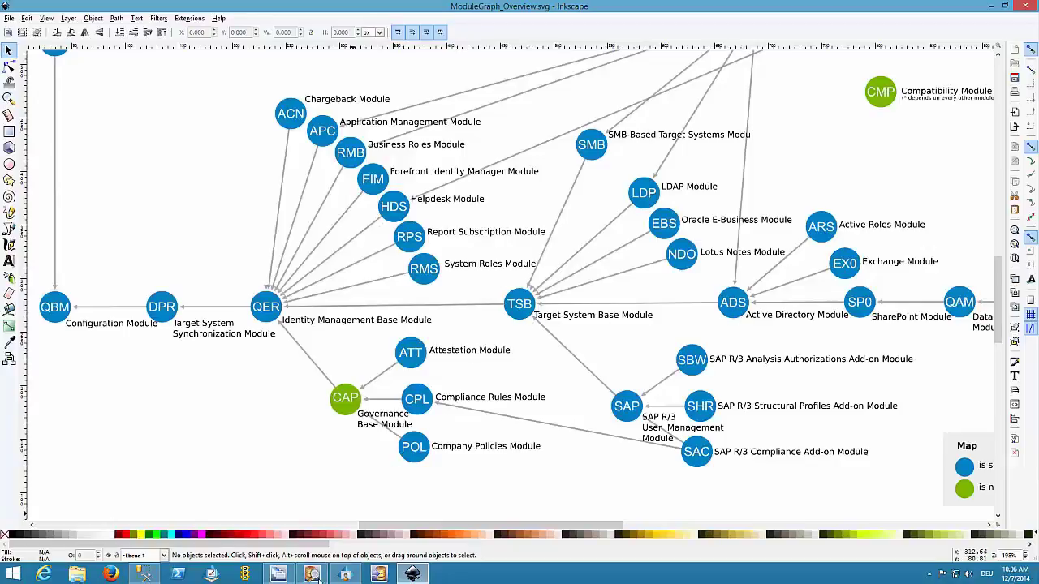
{"action": "left_click", "coordinate": [310, 503]}
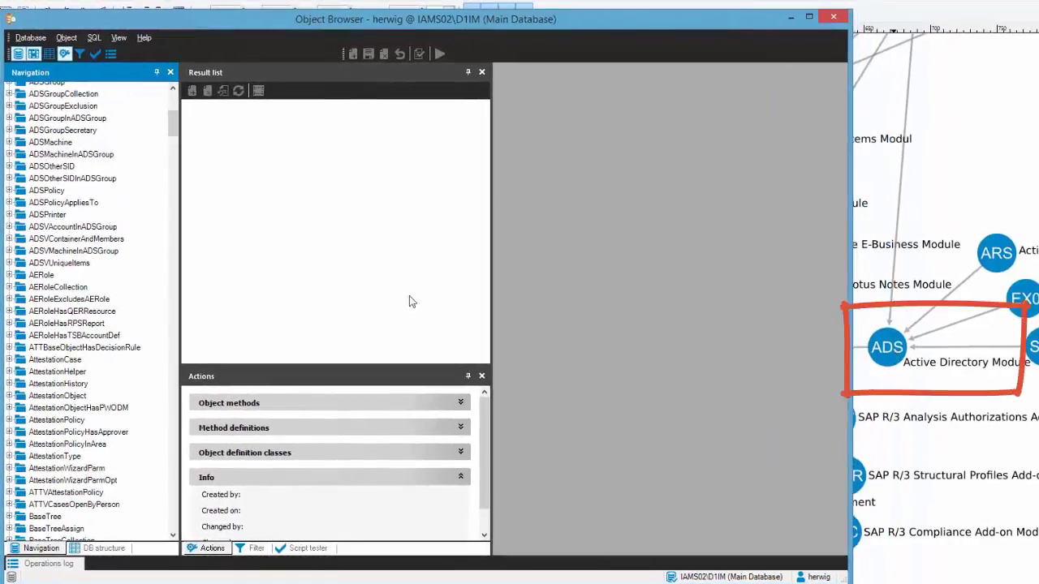
{"action": "left_click_drag", "start_coordinate": [171, 123], "coordinate": [171, 114]}
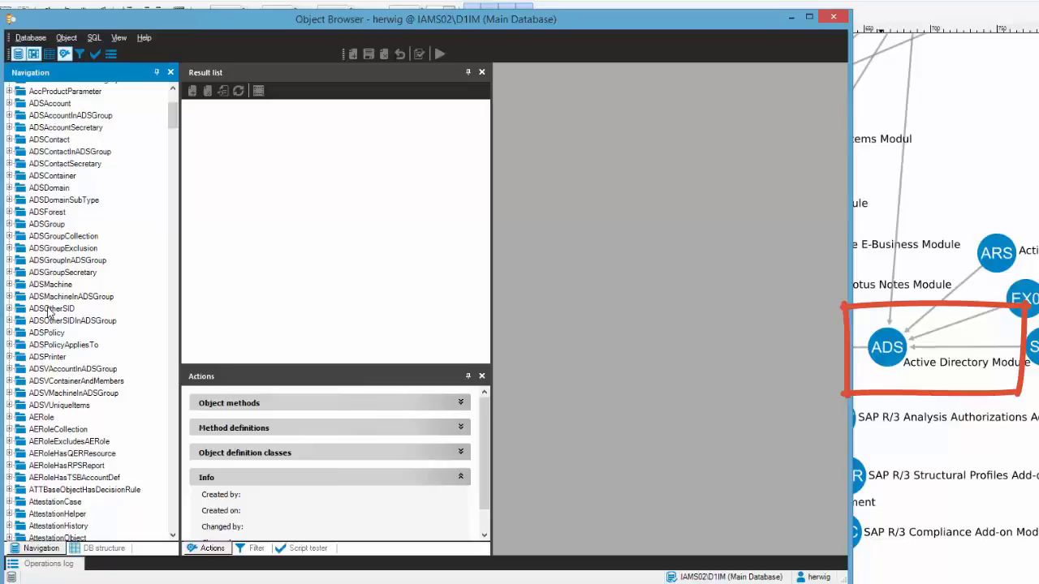
{"action": "left_click_drag", "start_coordinate": [416, 28], "coordinate": [636, 26]}
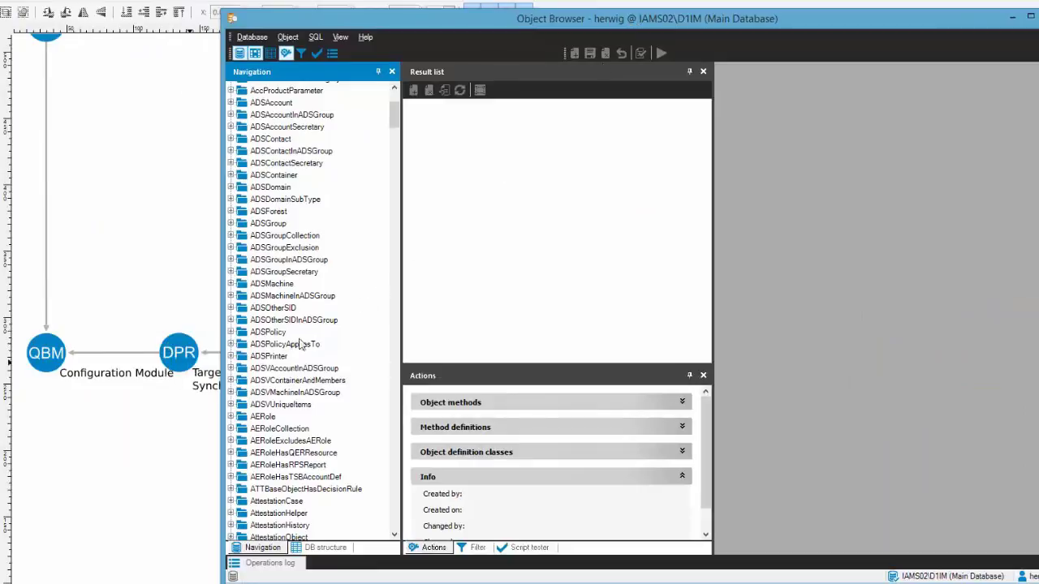
{"action": "left_click_drag", "start_coordinate": [369, 30], "coordinate": [441, 30]}
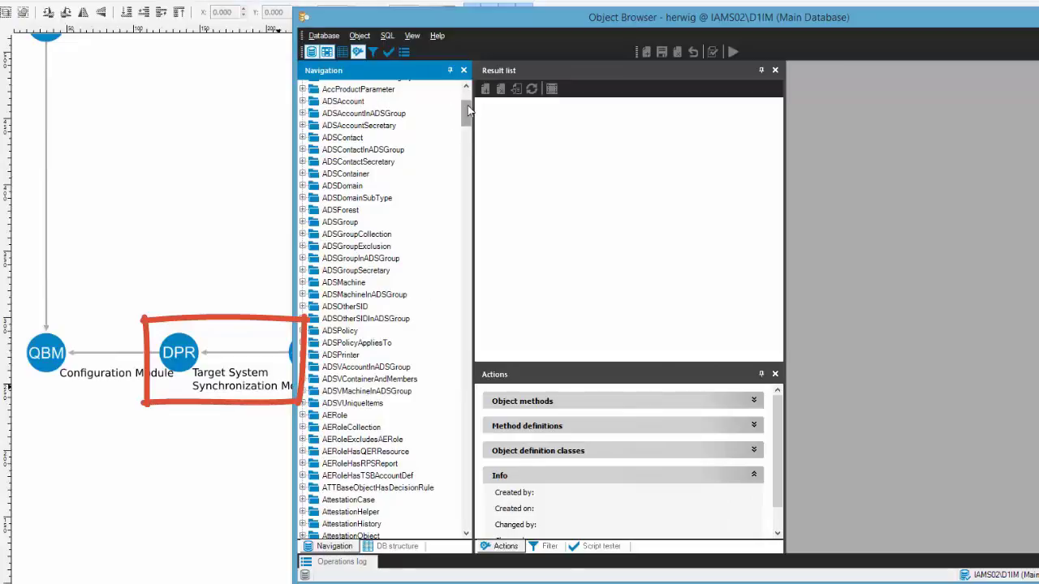
{"action": "left_click_drag", "start_coordinate": [468, 110], "coordinate": [466, 233]}
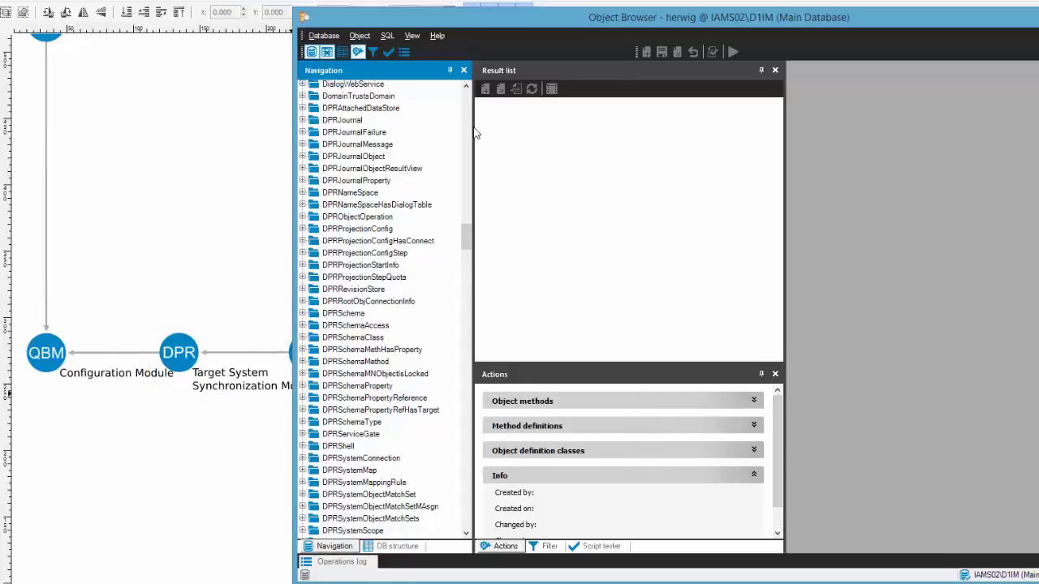
Examine the QBM, ADS and Dialog tables in the Object Browser's navigation tree.
{"action": "left_click_drag", "start_coordinate": [529, 24], "coordinate": [403, 33]}
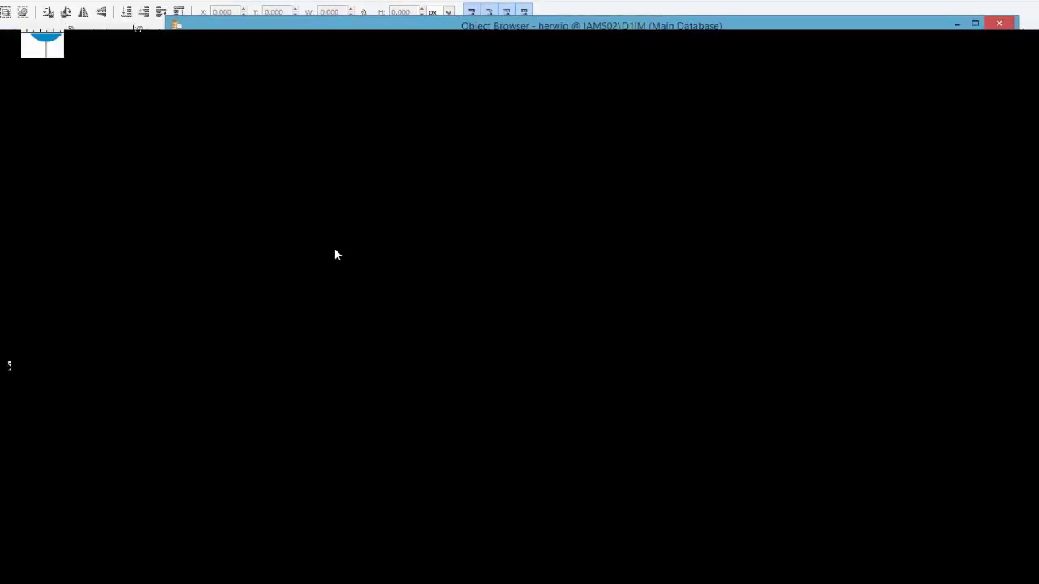
{"action": "left_click_drag", "start_coordinate": [334, 254], "coordinate": [335, 292]}
{"action": "left_click_drag", "start_coordinate": [322, 350], "coordinate": [337, 435]}
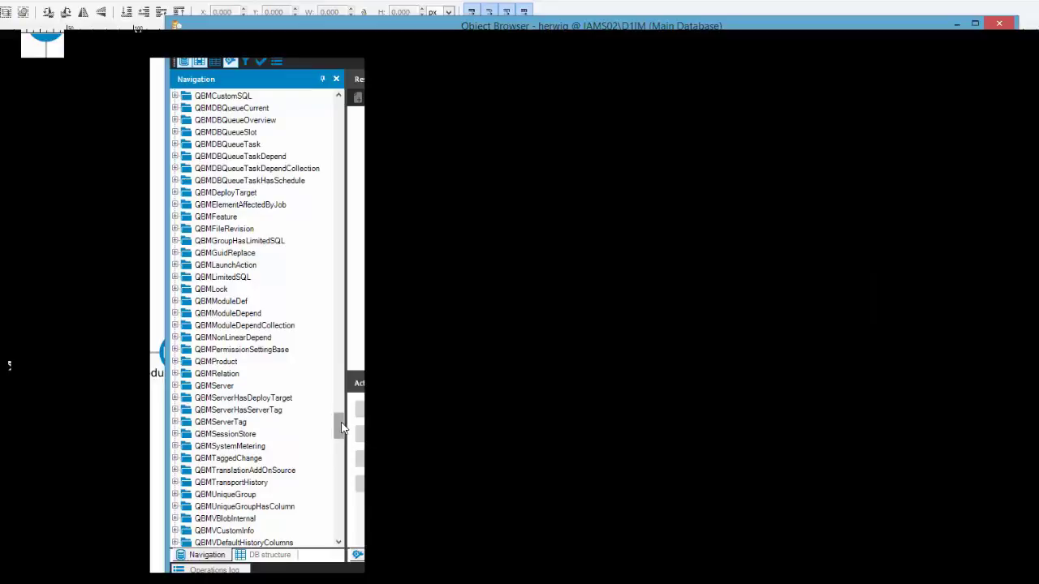
{"action": "left_click_drag", "start_coordinate": [341, 428], "coordinate": [355, 126]}
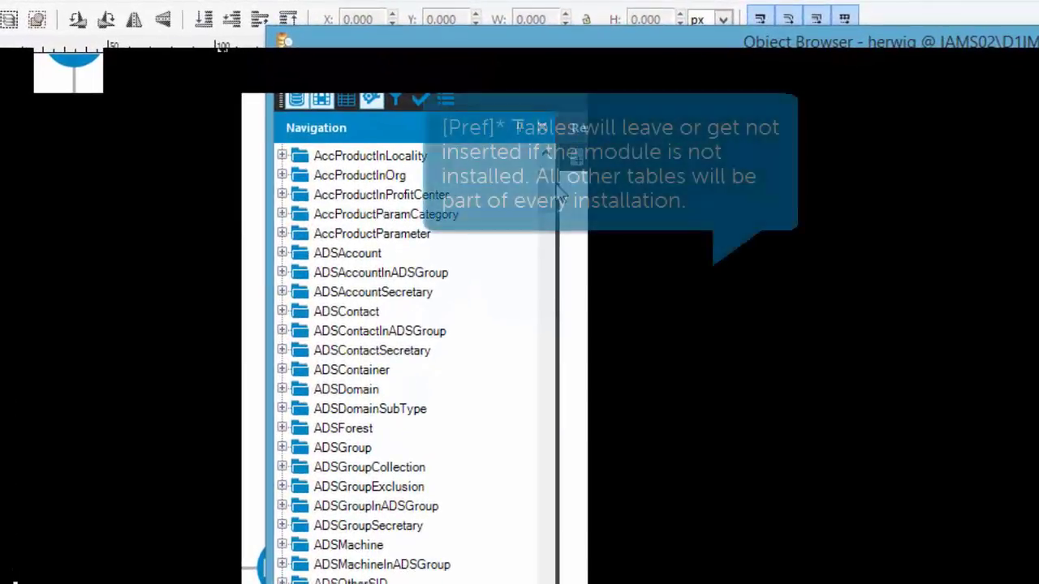
{"action": "scroll", "coordinate": [499, 365], "scroll_direction": "down", "scroll_amount": 7}
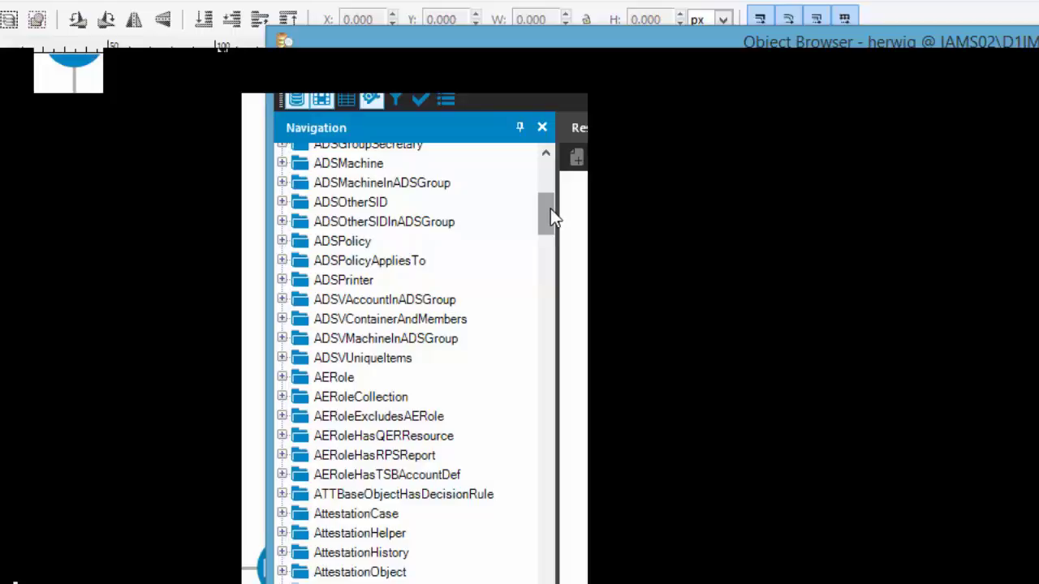
{"action": "left_click_drag", "start_coordinate": [551, 208], "coordinate": [543, 312]}
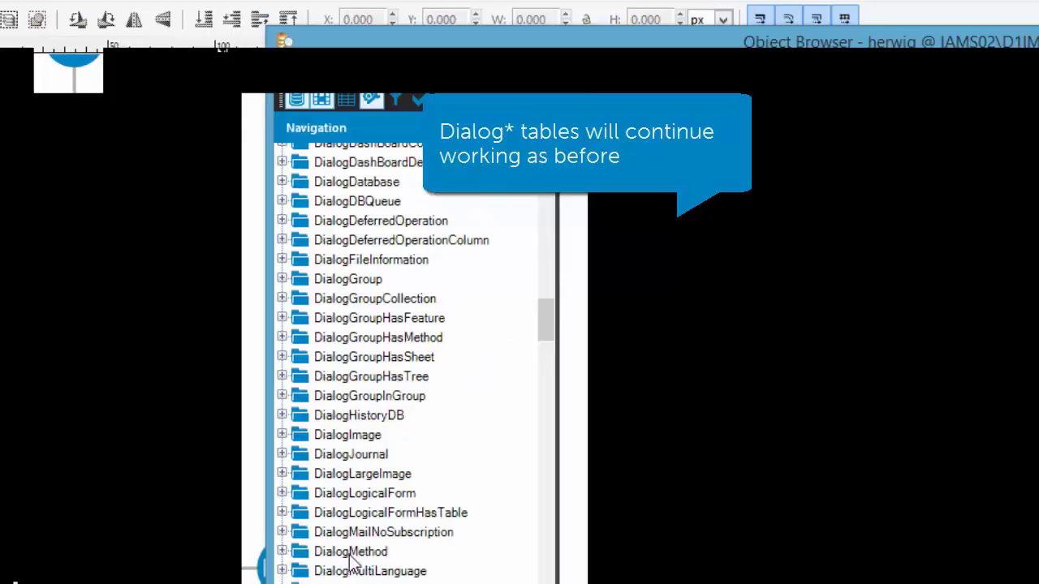